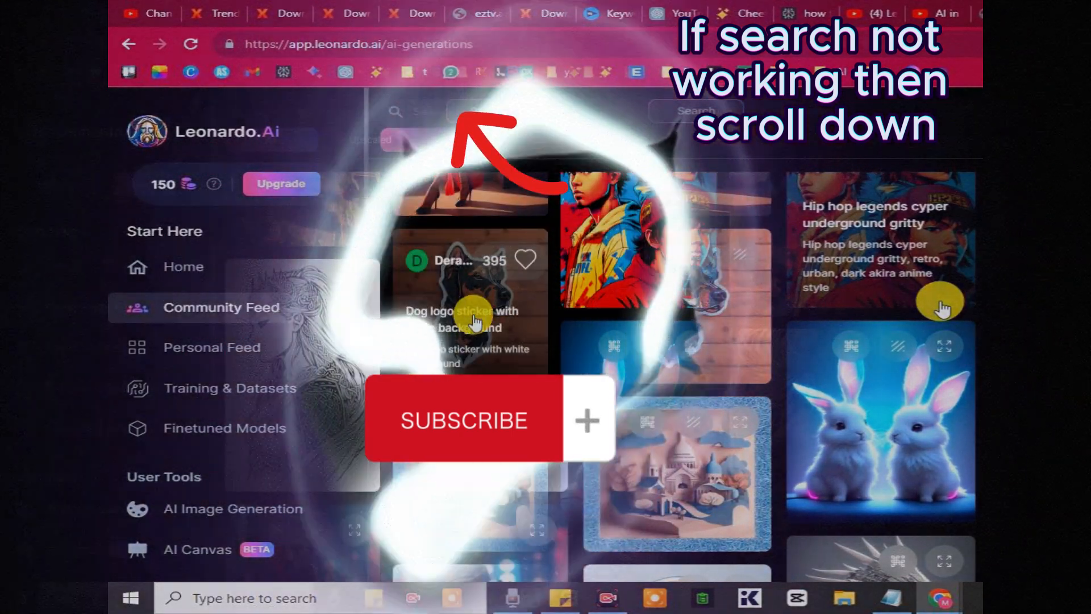
# Open the dog logo sticker from the community feed and bring its prompt into AI Image Generation
pyautogui.click(475, 321)
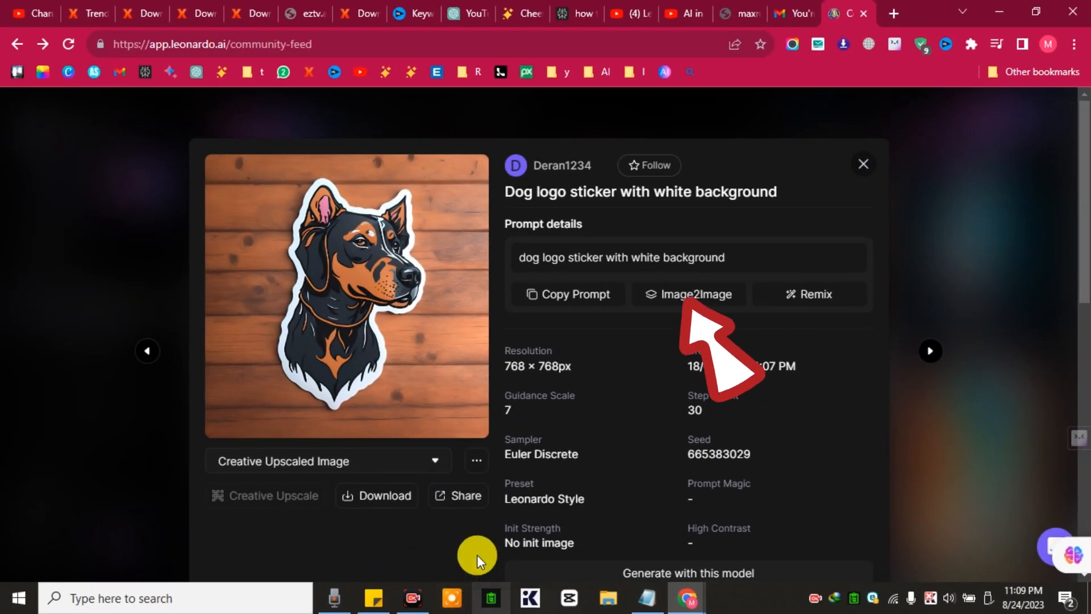
pyautogui.tripleClick(608, 259)
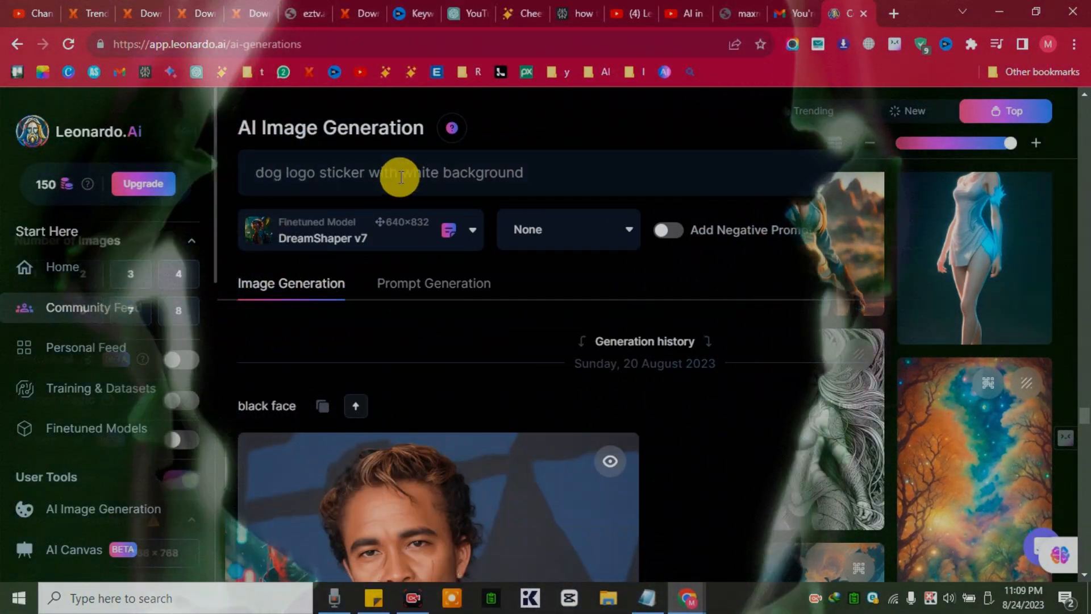
pyautogui.tripleClick(398, 175)
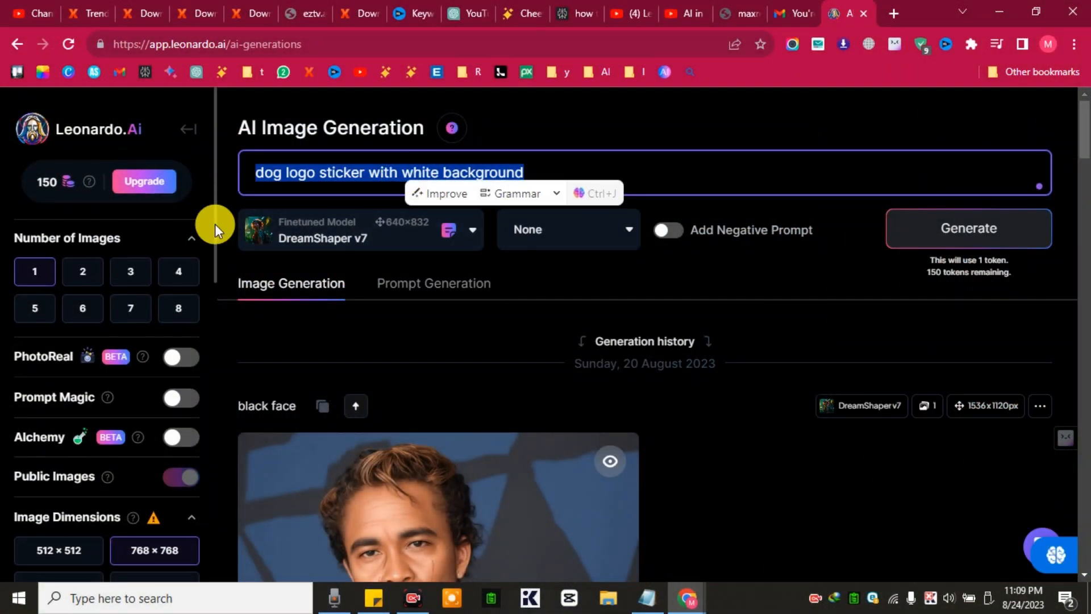
# Change the prompt to "crocodile logo sticker with red background" and generate the image
pyautogui.moveTo(215, 223); pyautogui.dragTo(329, 165)
pyautogui.click(283, 179)
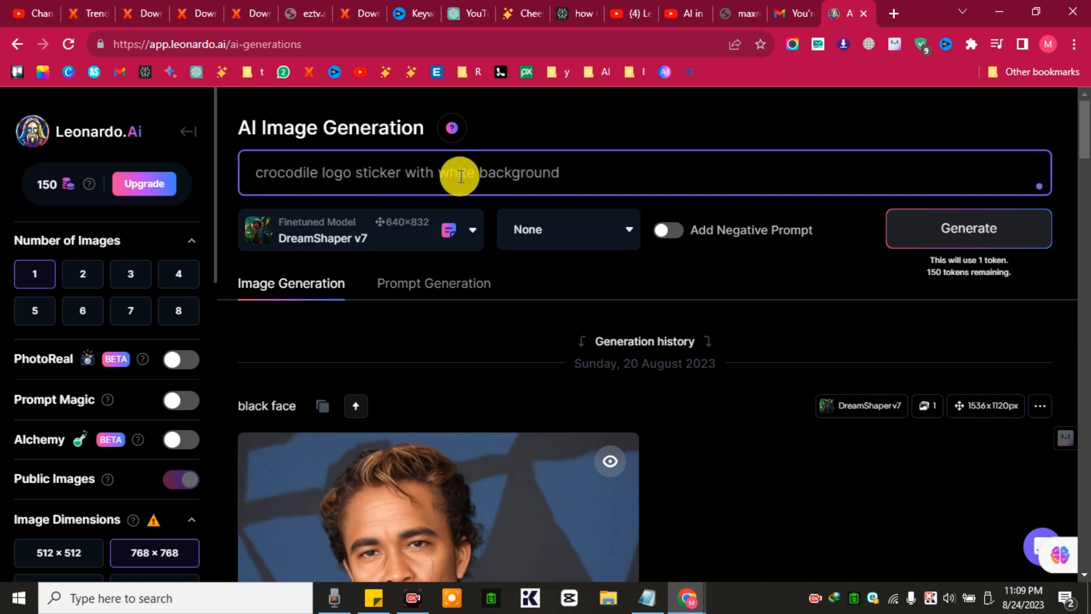
pyautogui.click(945, 232)
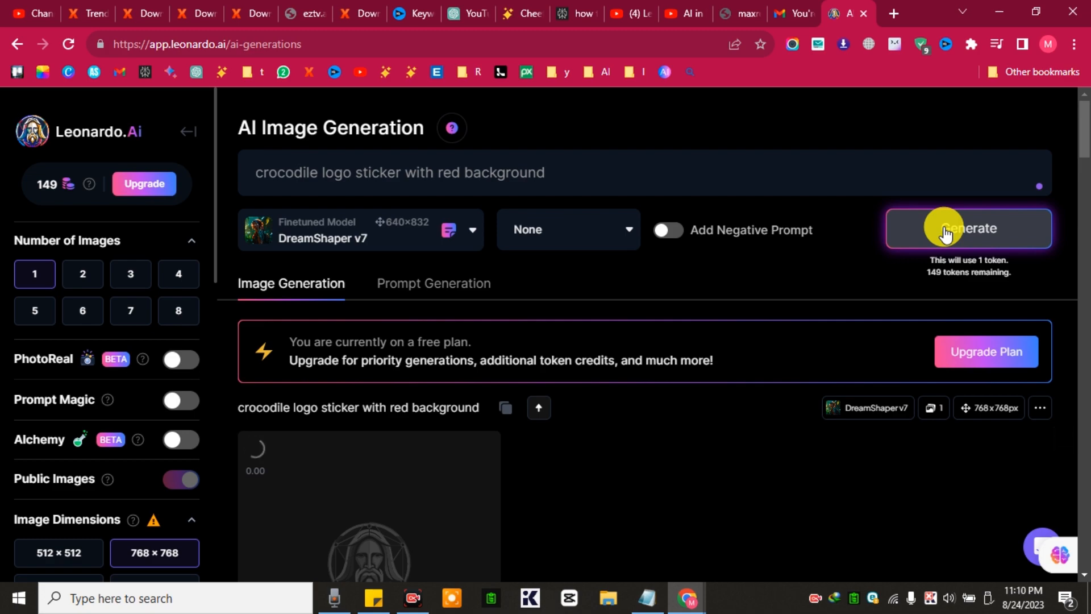
pyautogui.moveTo(1089, 142); pyautogui.dragTo(1090, 162)
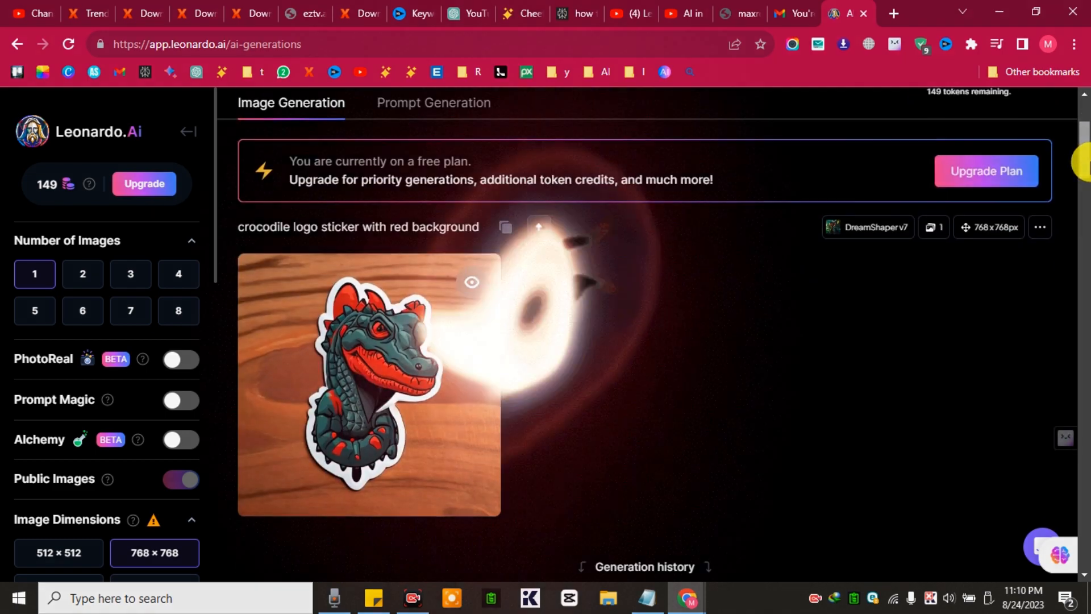
# Change the background colour in the crocodile sticker prompt to blue and generate the image
pyautogui.scroll(2, 1086, 162)
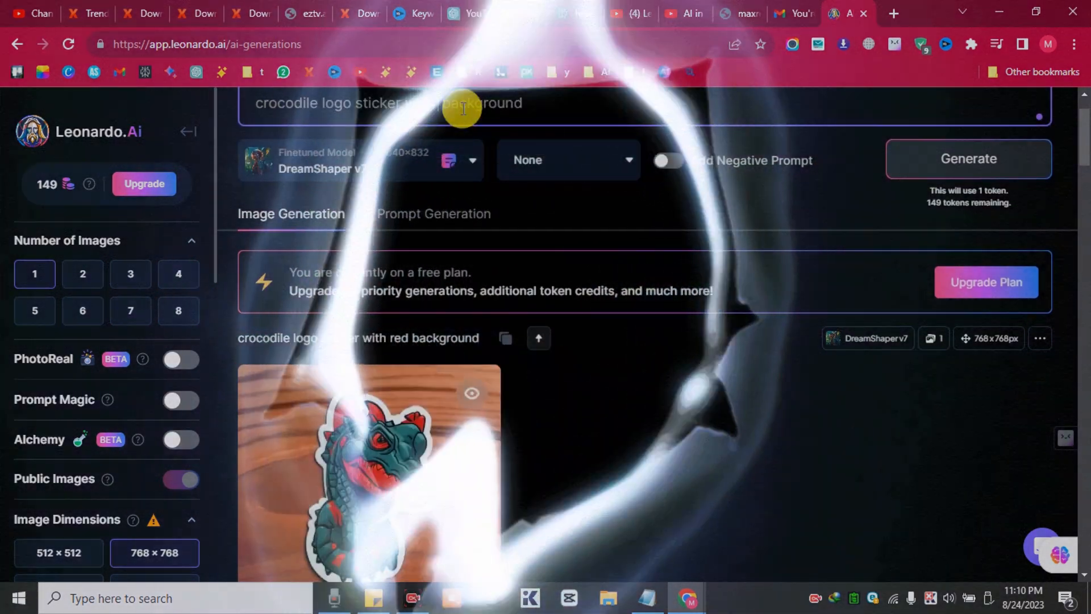
pyautogui.write('blue')
pyautogui.press('Return')
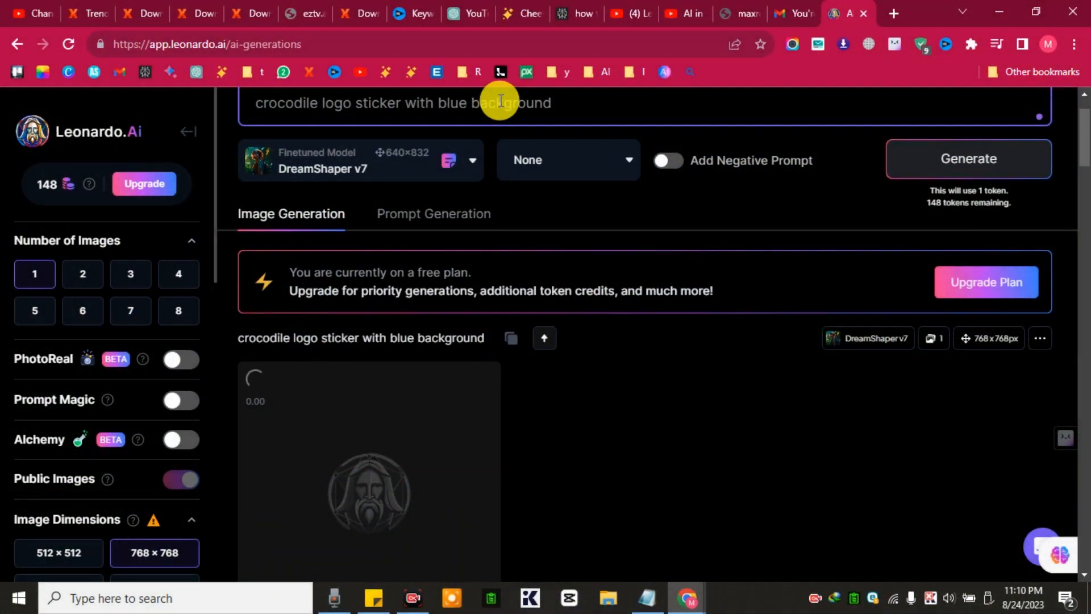
pyautogui.moveTo(1087, 127)
pyautogui.mouseDown()
pyautogui.moveTo(1082, 161)
pyautogui.moveTo(1087, 135)
pyautogui.mouseUp()
# Remove "sticker" from the prompt, append ", realistic" and generate the crocodile logo
pyautogui.scroll(2, 948, 161)
pyautogui.doubleClick(364, 171)
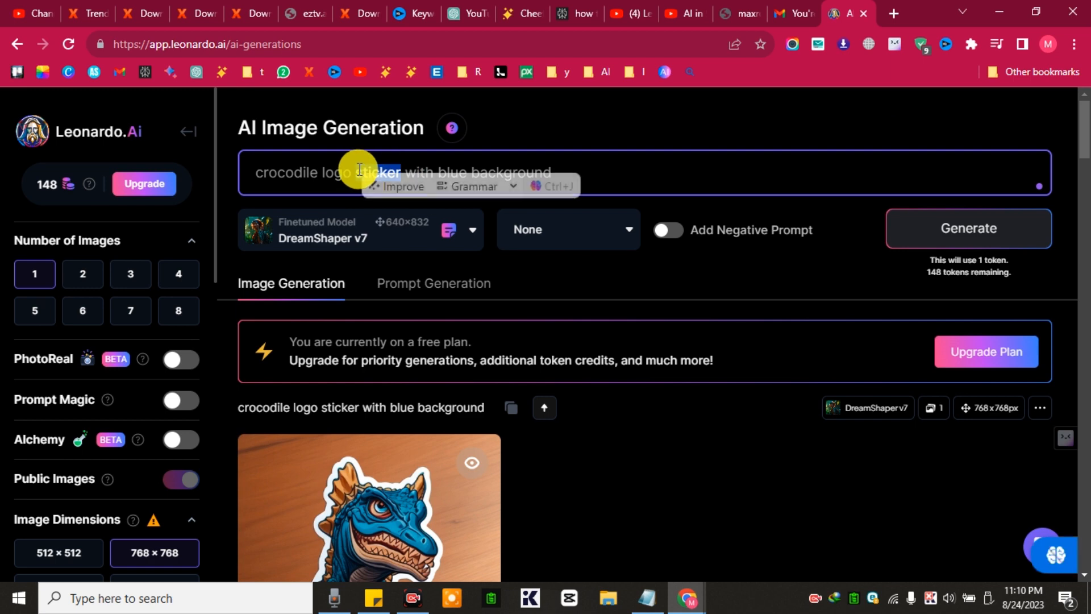
pyautogui.press('BackSpace')
pyautogui.click(594, 182)
pyautogui.write(', reali')
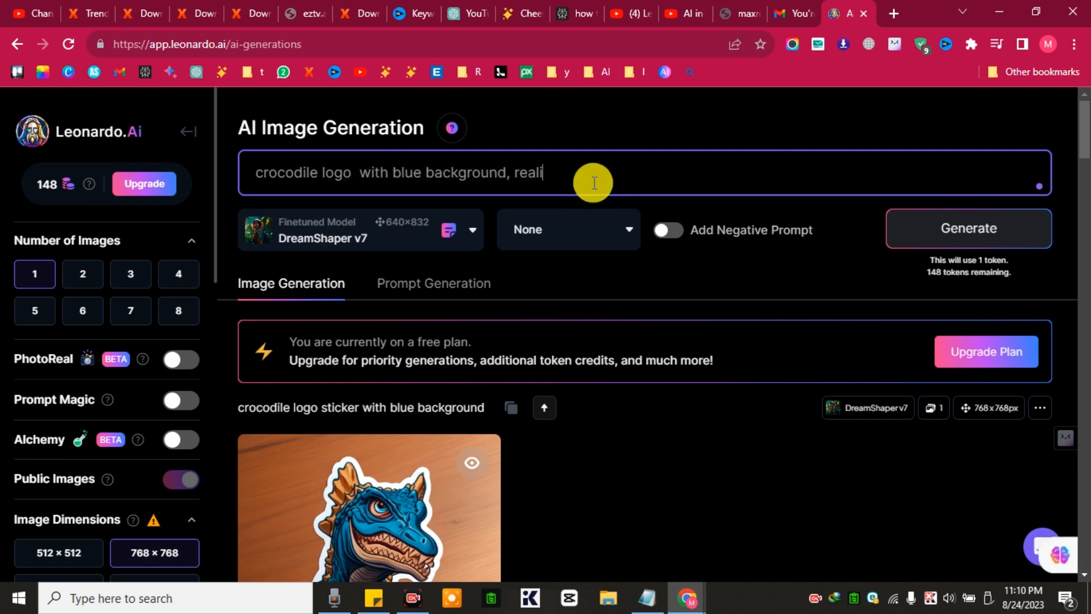
pyautogui.write('stic')
pyautogui.press('Return')
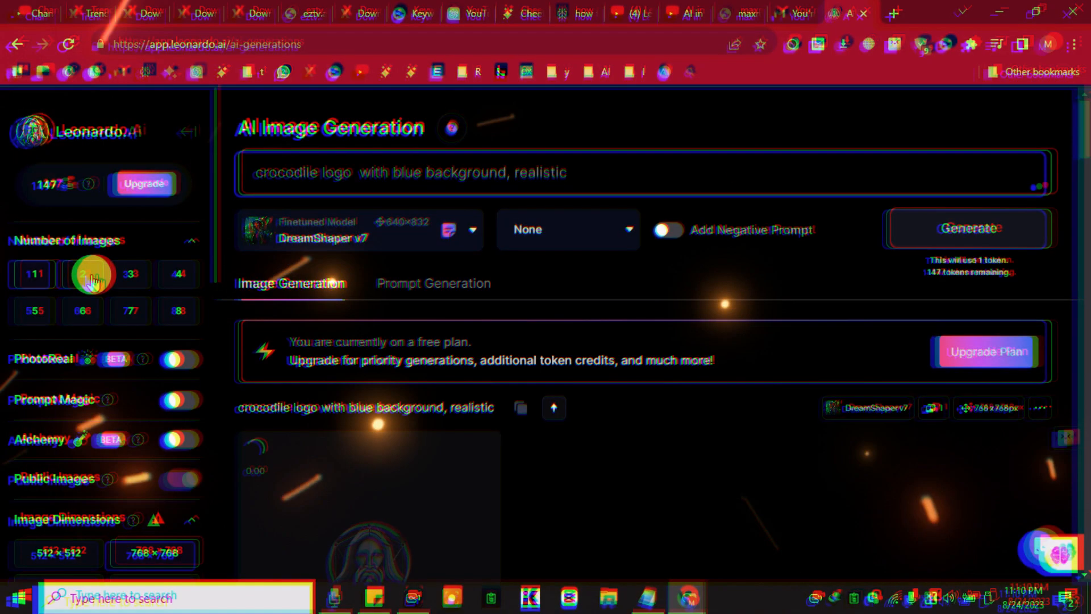
# Set the number of images to 2 and generate from "crocodile logo with blue background, digital art"
pyautogui.click(91, 279)
pyautogui.scroll(-3, 253, 275)
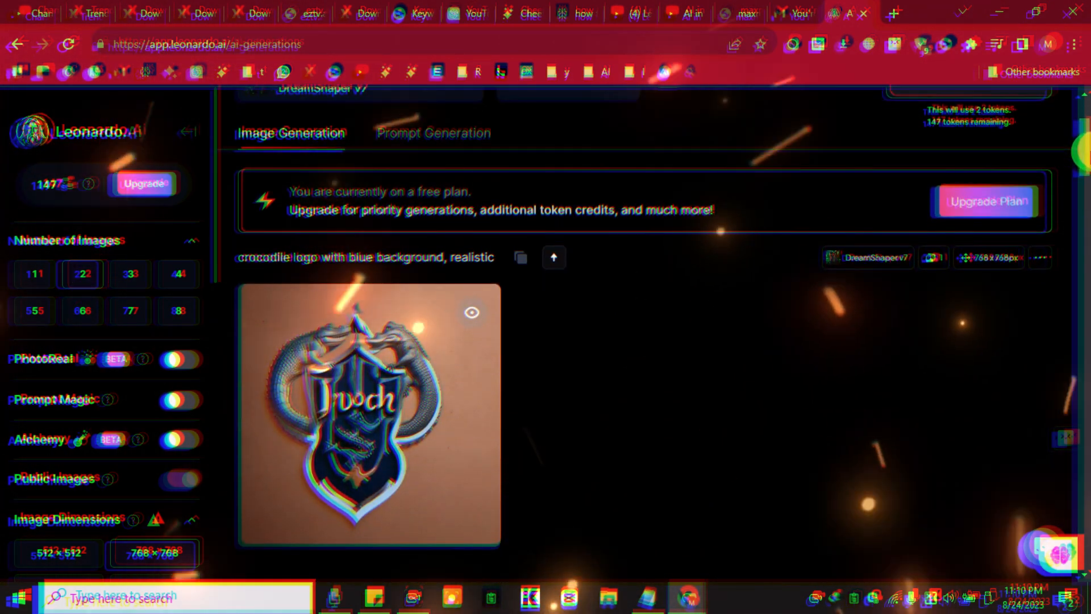
pyautogui.scroll(2, 649, 224)
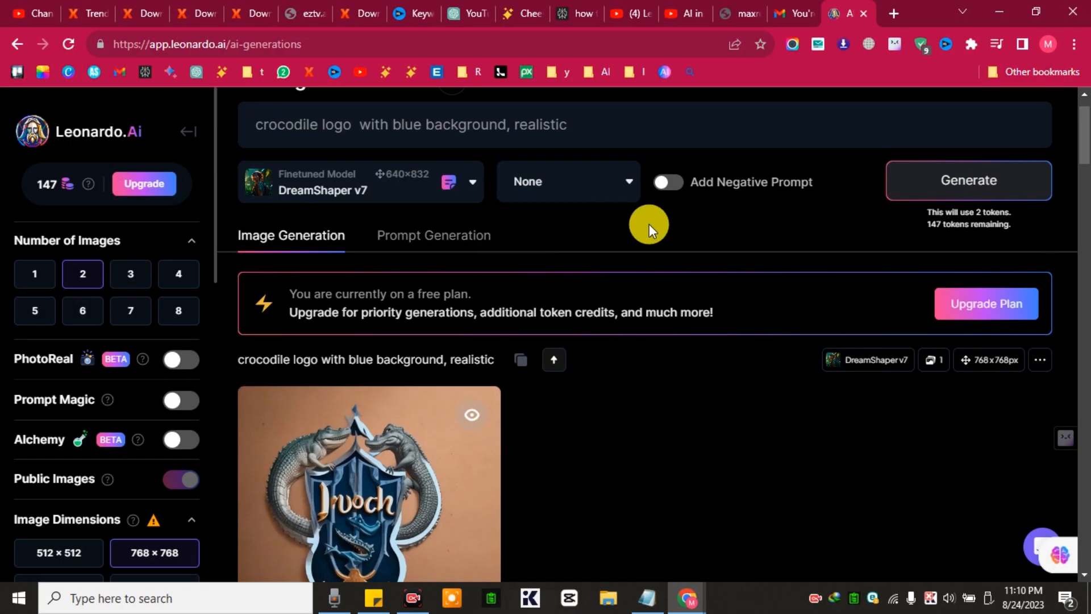
pyautogui.scroll(1, 649, 224)
pyautogui.click(362, 178)
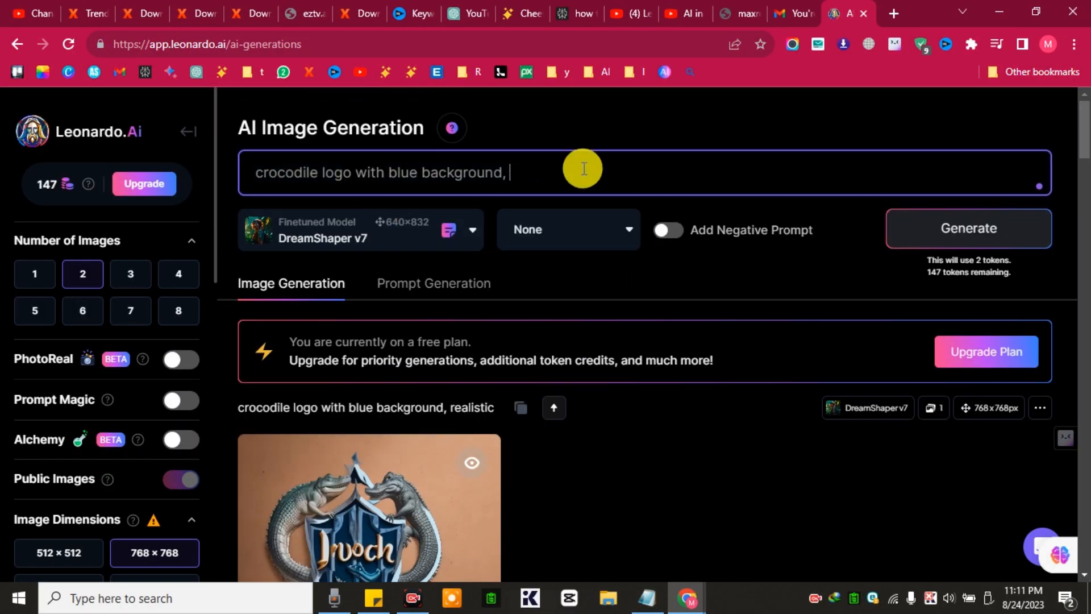
pyautogui.press('Return')
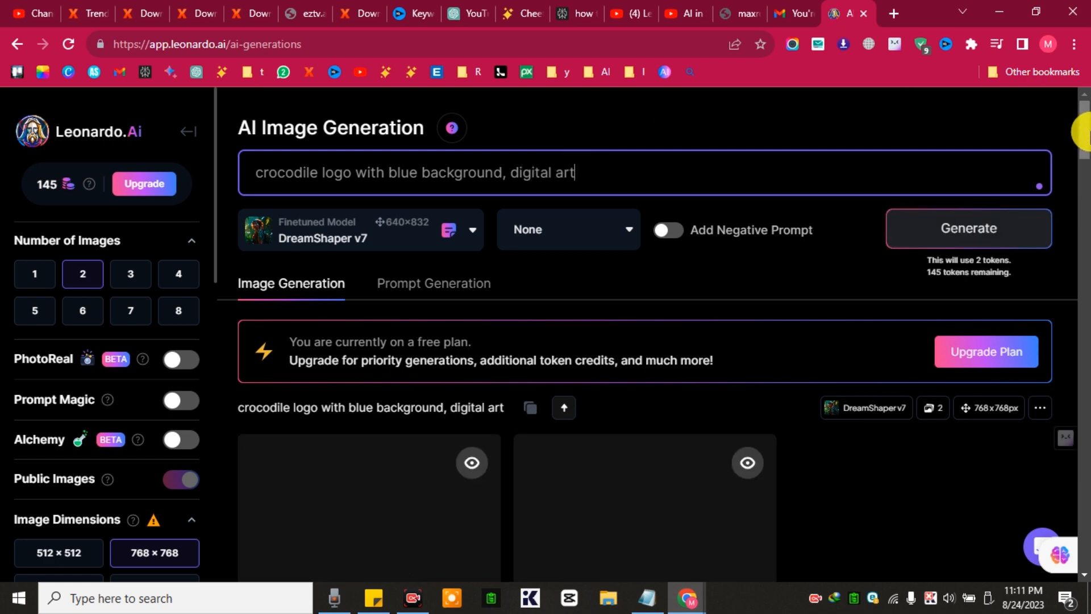
pyautogui.moveTo(1084, 126)
pyautogui.mouseDown()
pyautogui.moveTo(1085, 153)
pyautogui.moveTo(1085, 123)
pyautogui.mouseUp()
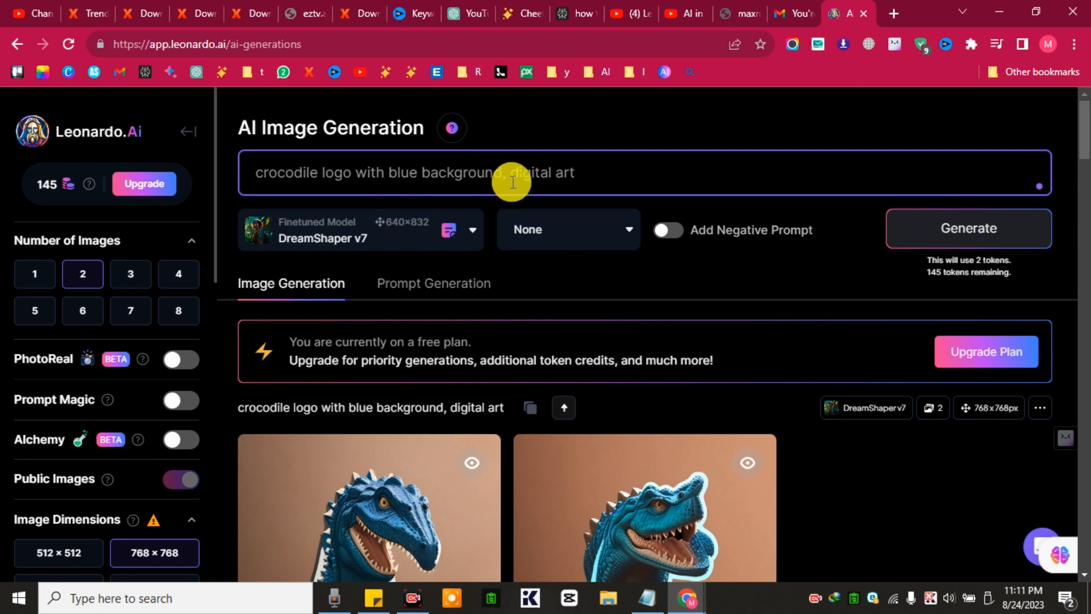
# Shorten the prompt to "crocodile logo", generate the images and look them over
pyautogui.moveTo(358, 173); pyautogui.dragTo(652, 226)
pyautogui.press('BackSpace')
pyautogui.press('Return')
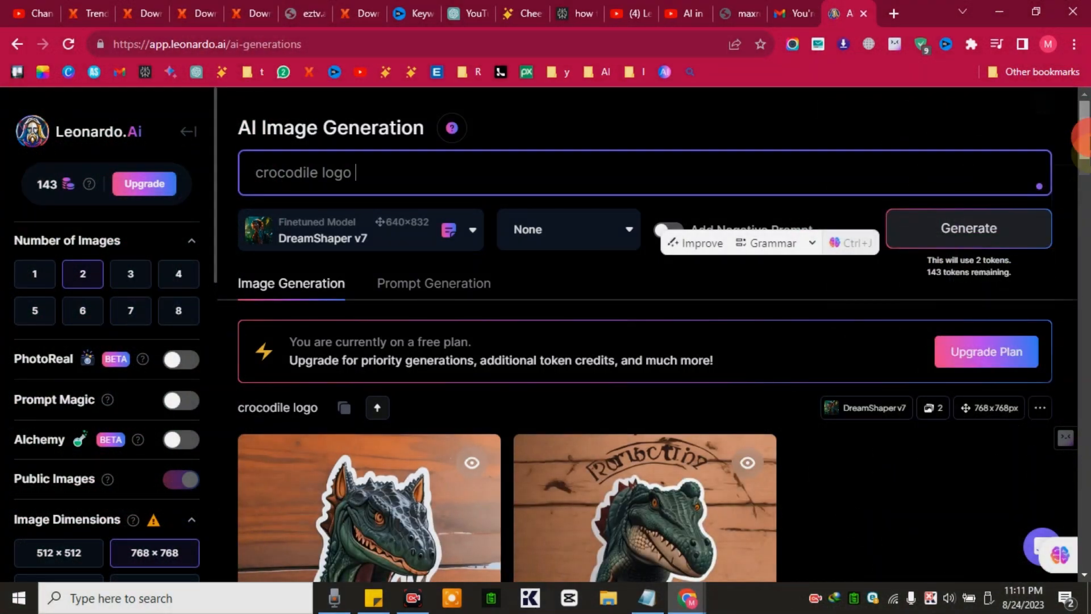
pyautogui.moveTo(1084, 137); pyautogui.dragTo(1084, 152)
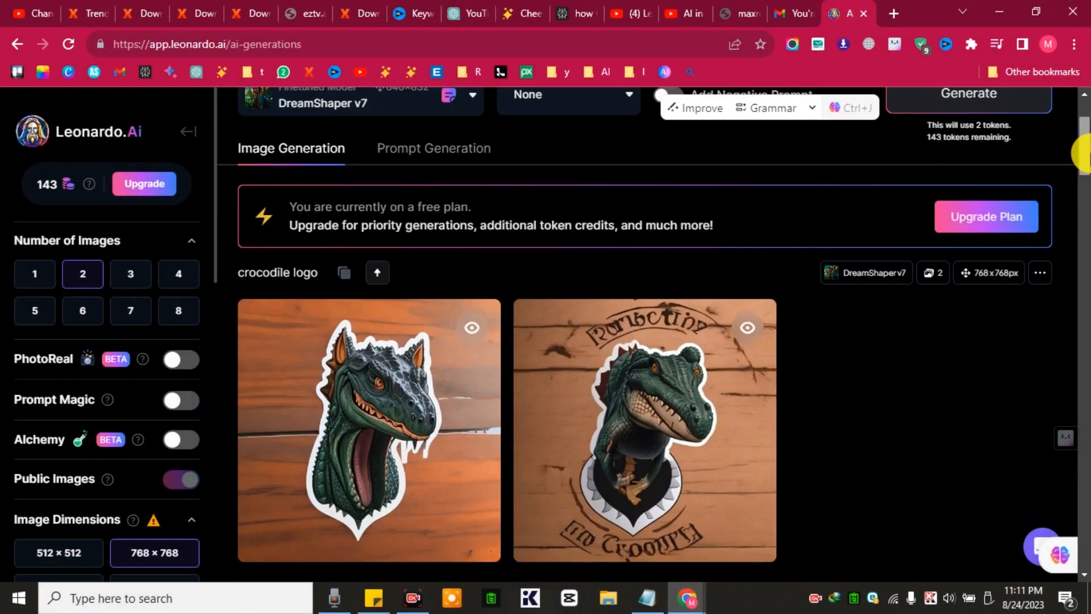
pyautogui.moveTo(893, 218); pyautogui.dragTo(893, 216)
# Replace the prompt with a clothing brand logo description and review the generated clothing logo images
pyautogui.scroll(2, 511, 213)
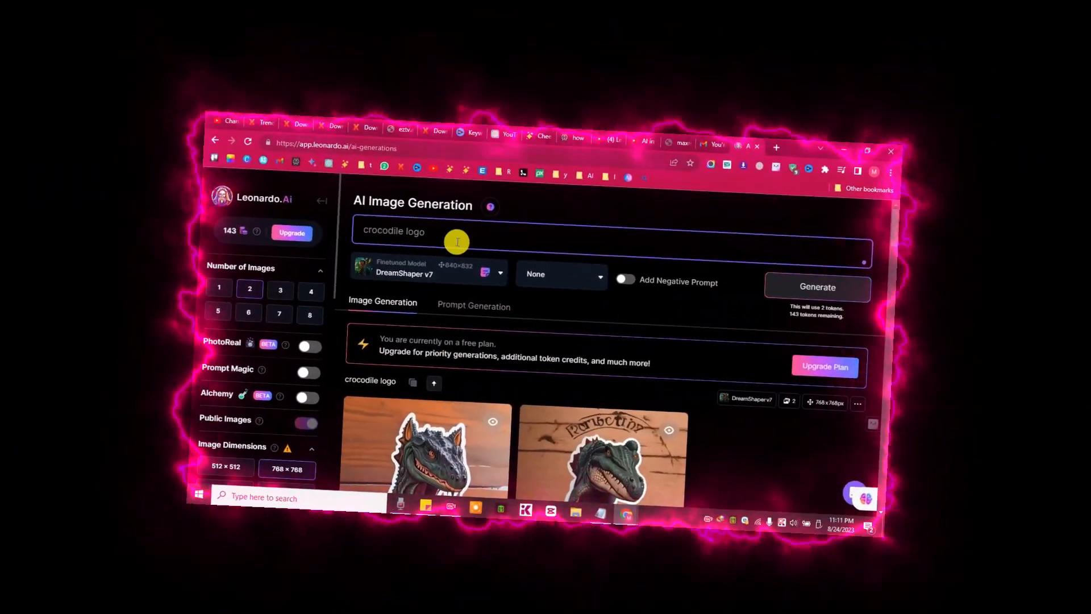
pyautogui.tripleClick(458, 220)
pyautogui.write('clothing b')
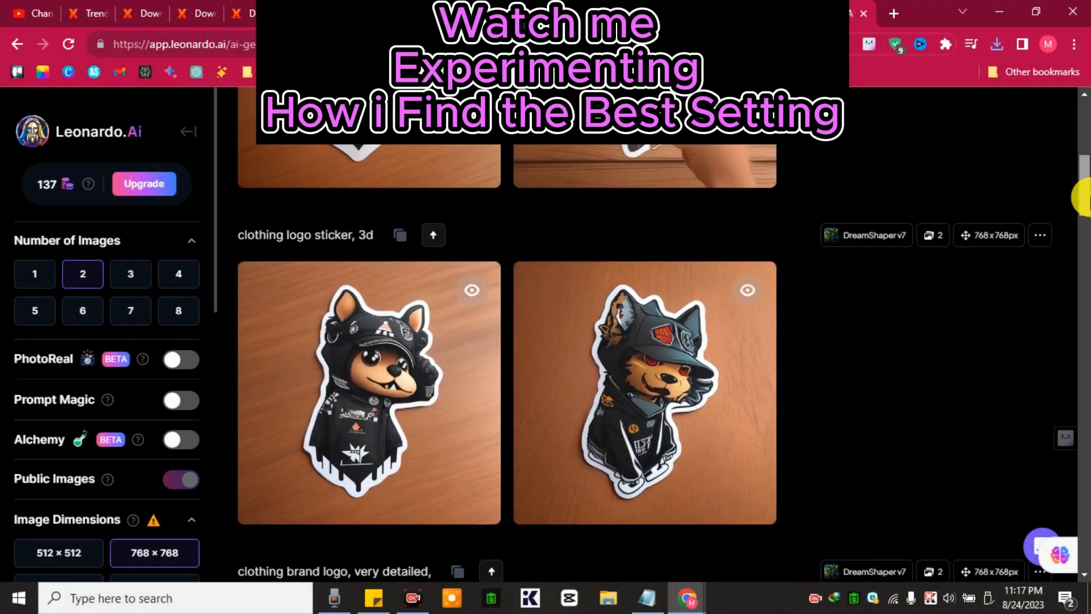
pyautogui.scroll(1, 1085, 188)
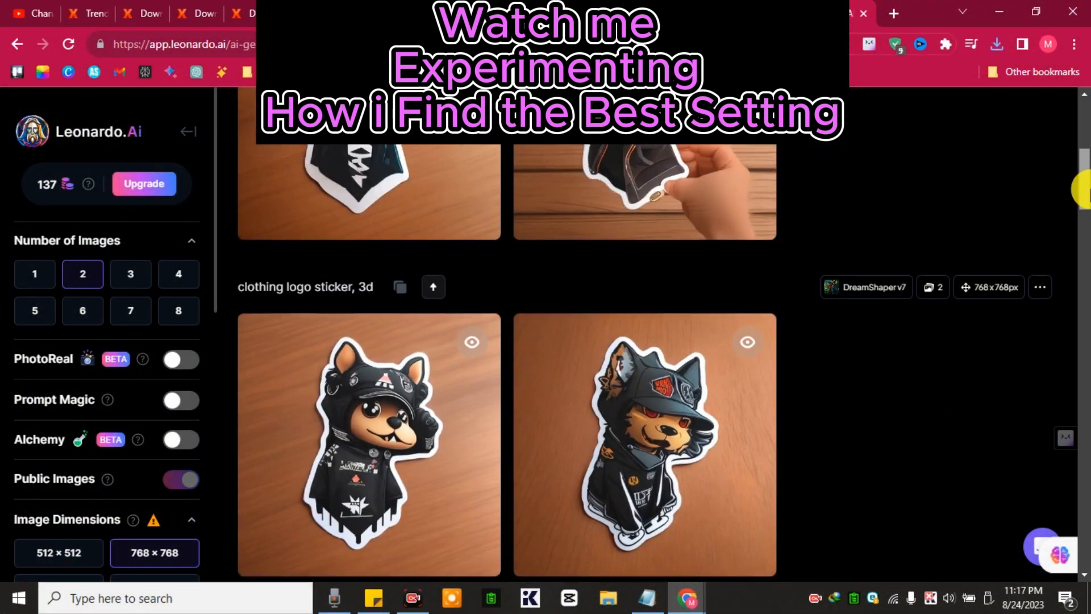
pyautogui.moveTo(1090, 190); pyautogui.dragTo(1085, 159)
# Show the Image Prompt option for image input and turn on Prompt Magic
pyautogui.moveTo(213, 256); pyautogui.dragTo(207, 489)
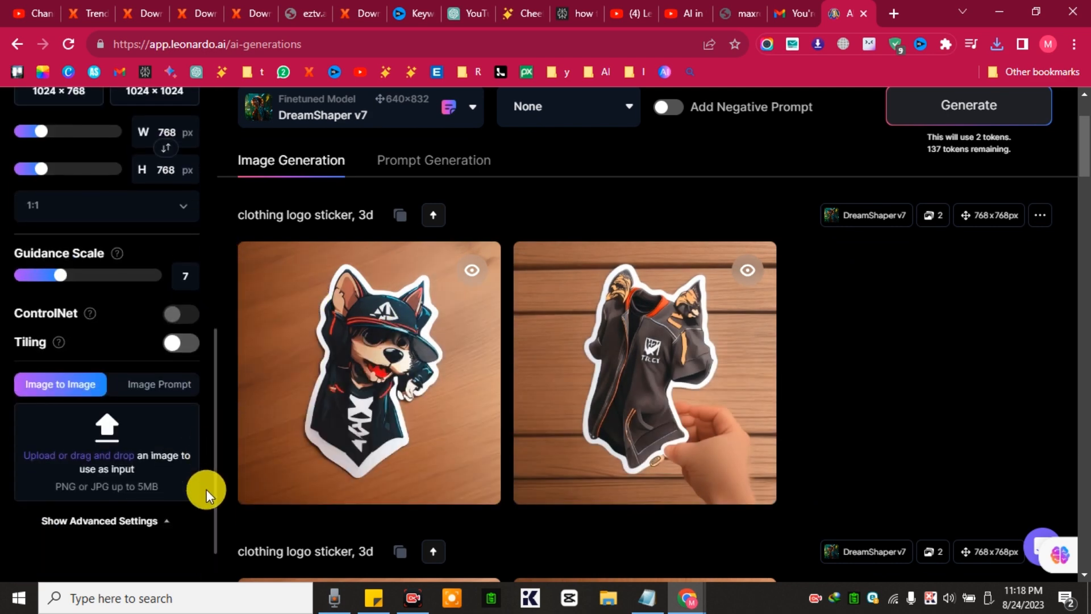
pyautogui.click(153, 384)
pyautogui.moveTo(212, 405); pyautogui.dragTo(219, 125)
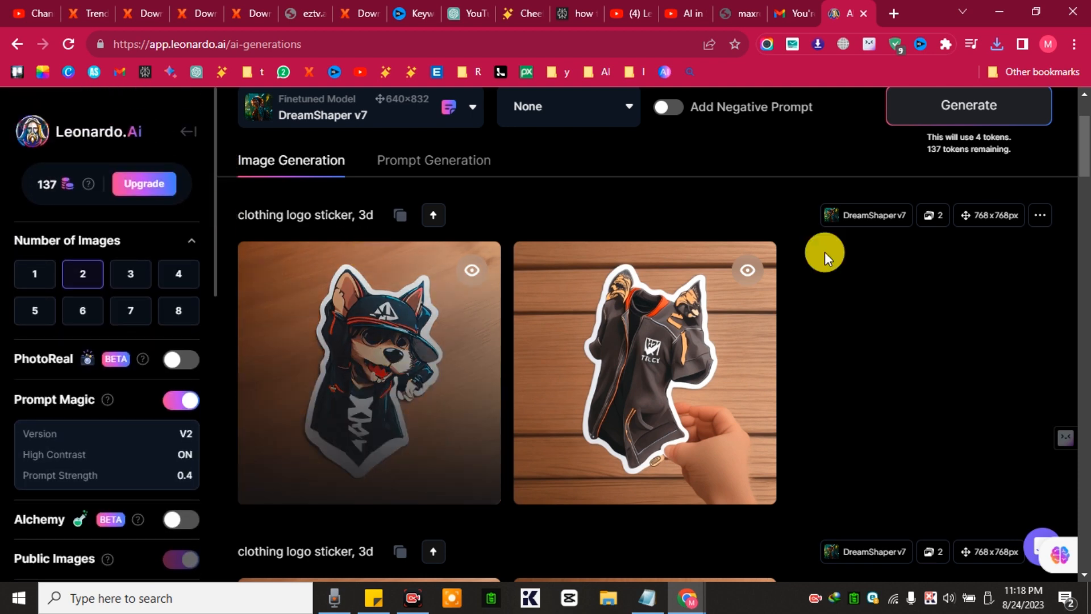
# Change the prompt to "Text [R] logo sticker, 3d, yellow very detailed background" and generate the images
pyautogui.scroll(2, 1084, 159)
pyautogui.tripleClick(328, 183)
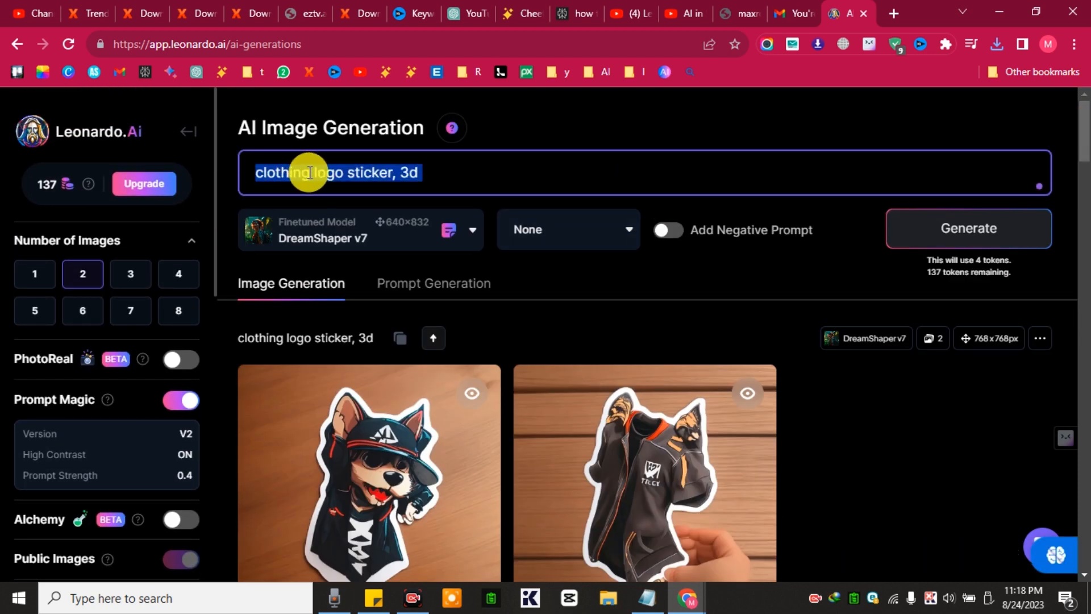
pyautogui.doubleClick(256, 172)
pyautogui.write('Text [R')
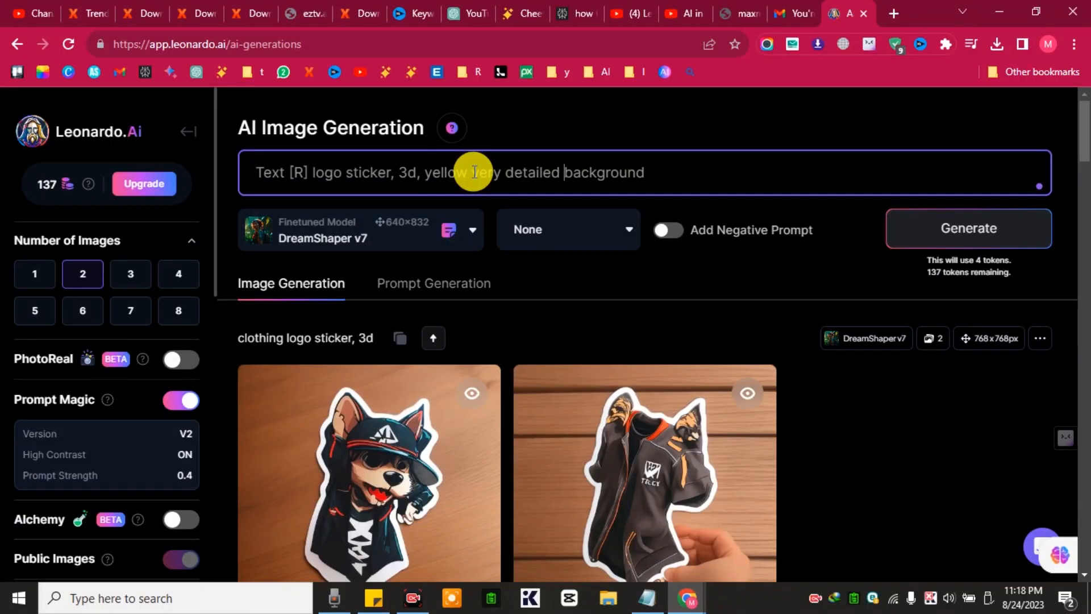
pyautogui.press('Return')
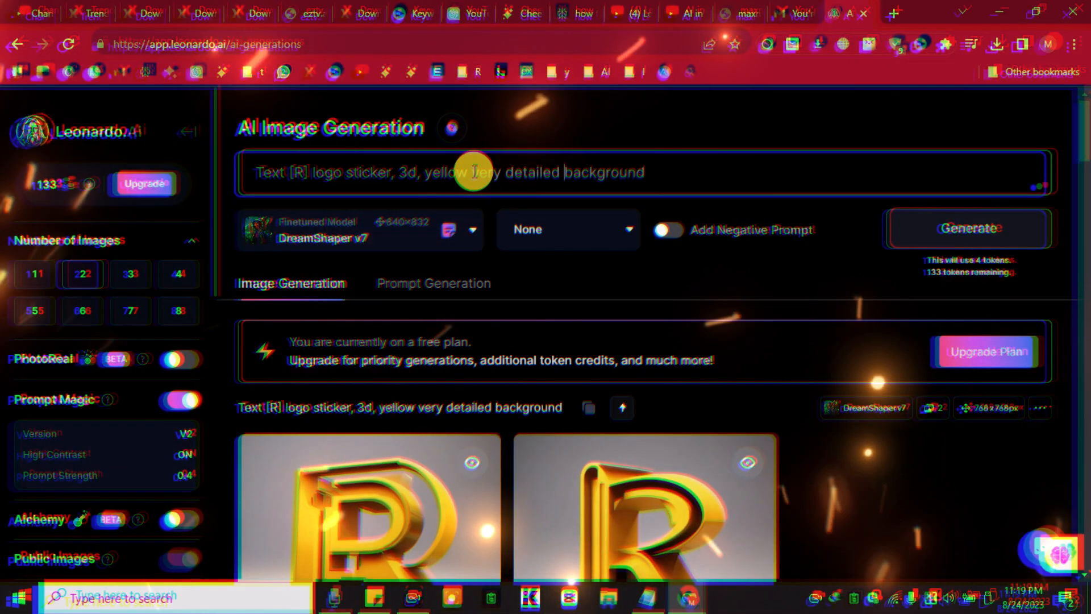
pyautogui.moveTo(1086, 141)
pyautogui.mouseDown()
pyautogui.moveTo(1087, 168)
pyautogui.moveTo(1087, 141)
pyautogui.mouseUp()
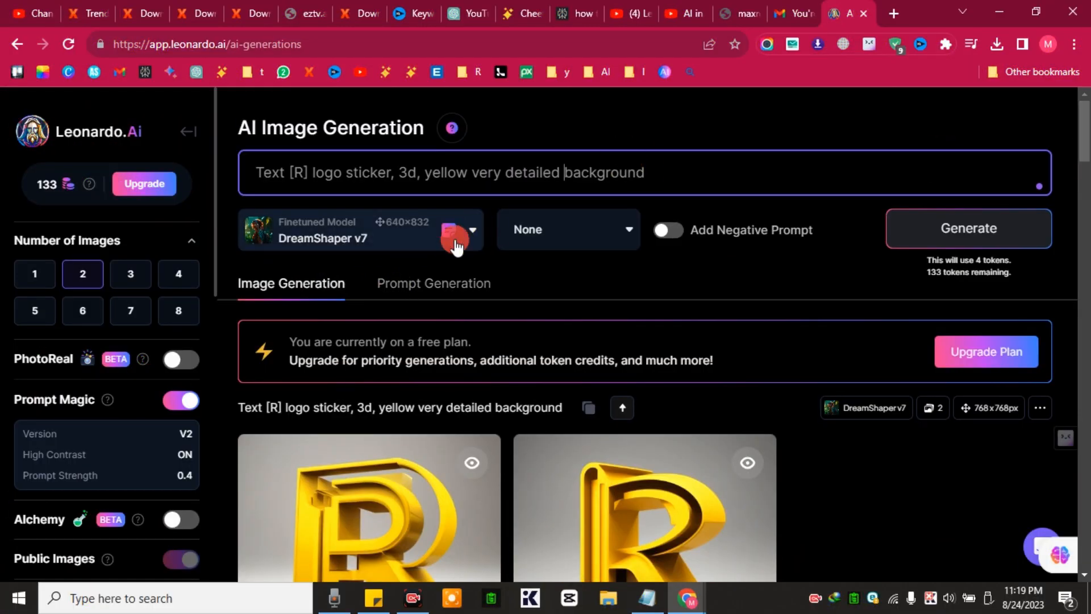
# Switch the finetuned model to 3D Animation Style and generate the letter R logo again
pyautogui.click(458, 233)
pyautogui.click(293, 397)
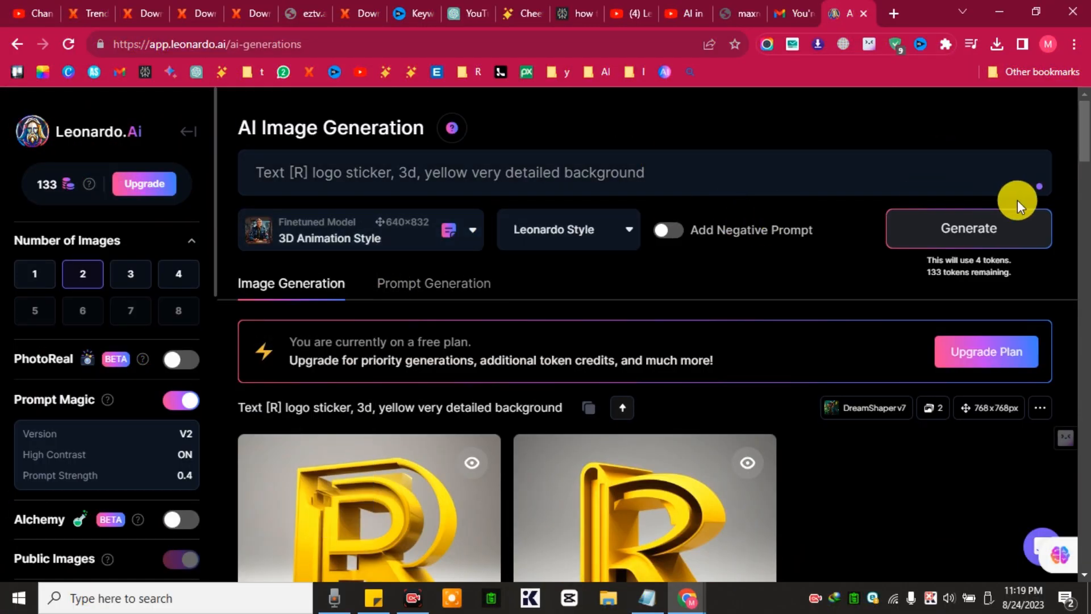
pyautogui.click(990, 229)
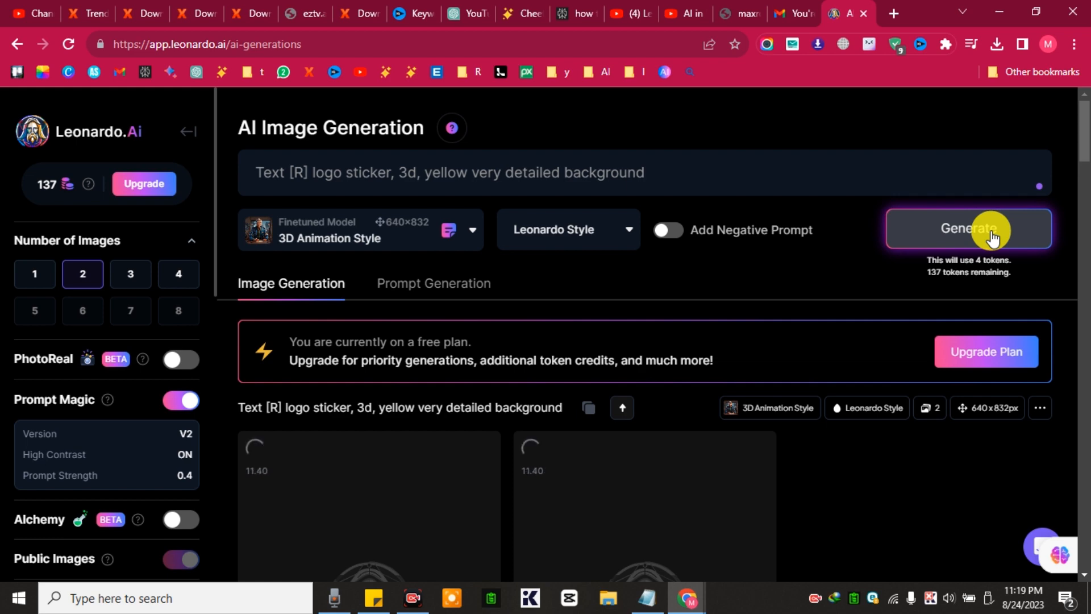
pyautogui.moveTo(1087, 122)
pyautogui.mouseDown()
pyautogui.moveTo(1086, 161)
pyautogui.moveTo(1084, 111)
pyautogui.mouseUp()
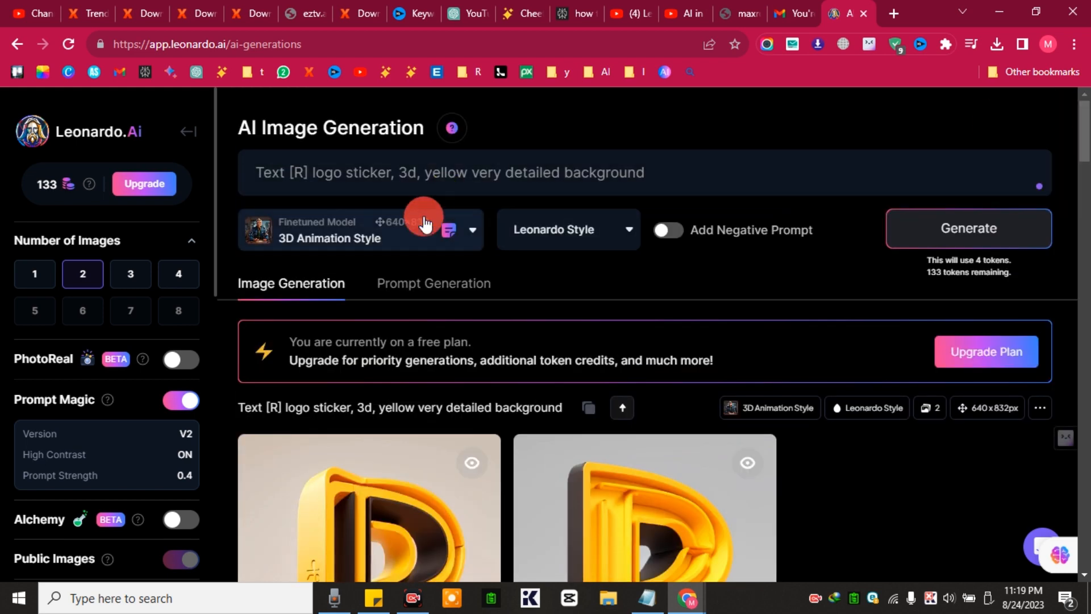
# Switch the finetuned model to RPG 4.0, generate the letter R logo and inspect the images
pyautogui.click(418, 219)
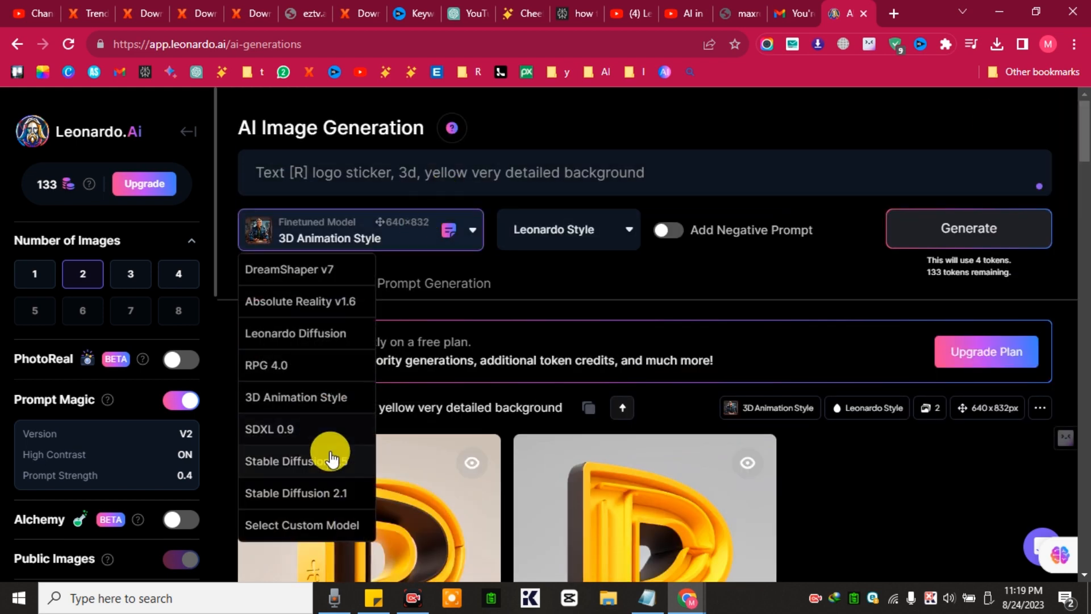
pyautogui.click(304, 363)
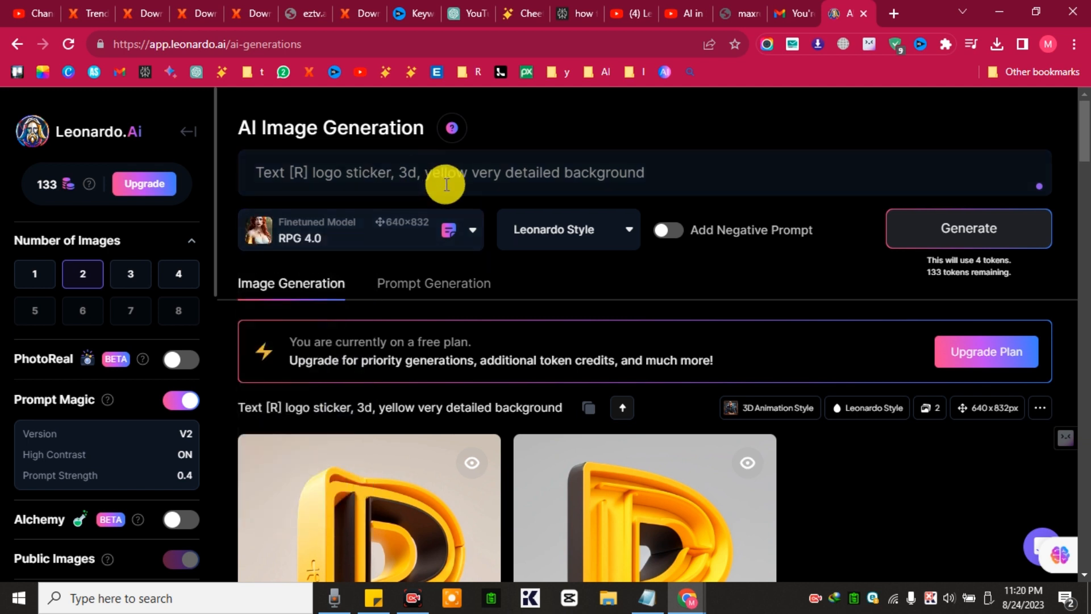
pyautogui.click(940, 227)
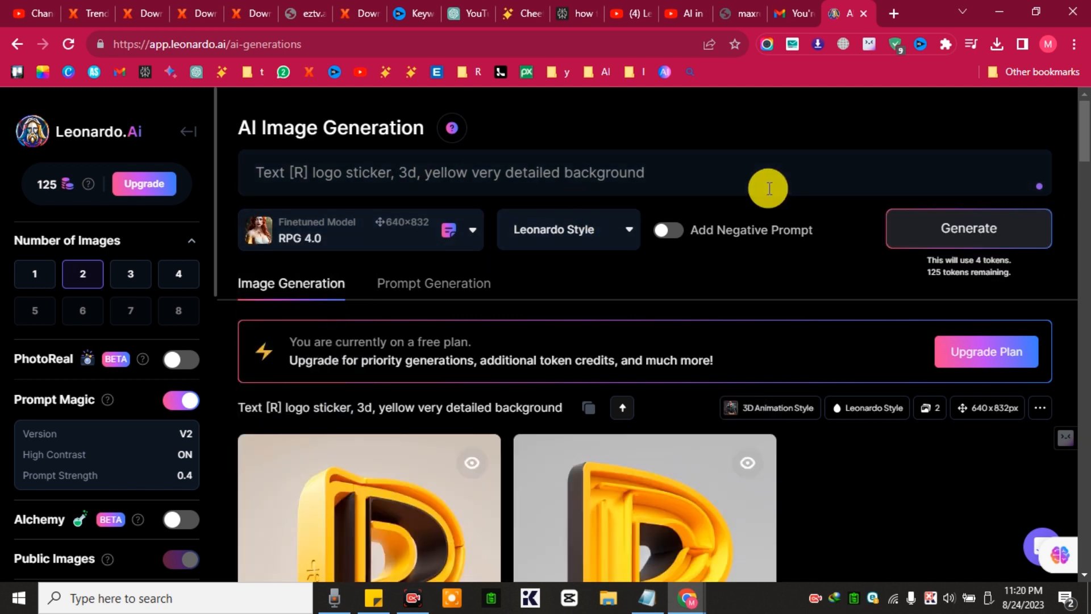
pyautogui.moveTo(1084, 122)
pyautogui.mouseDown()
pyautogui.moveTo(1083, 236)
pyautogui.moveTo(1086, 144)
pyautogui.mouseUp()
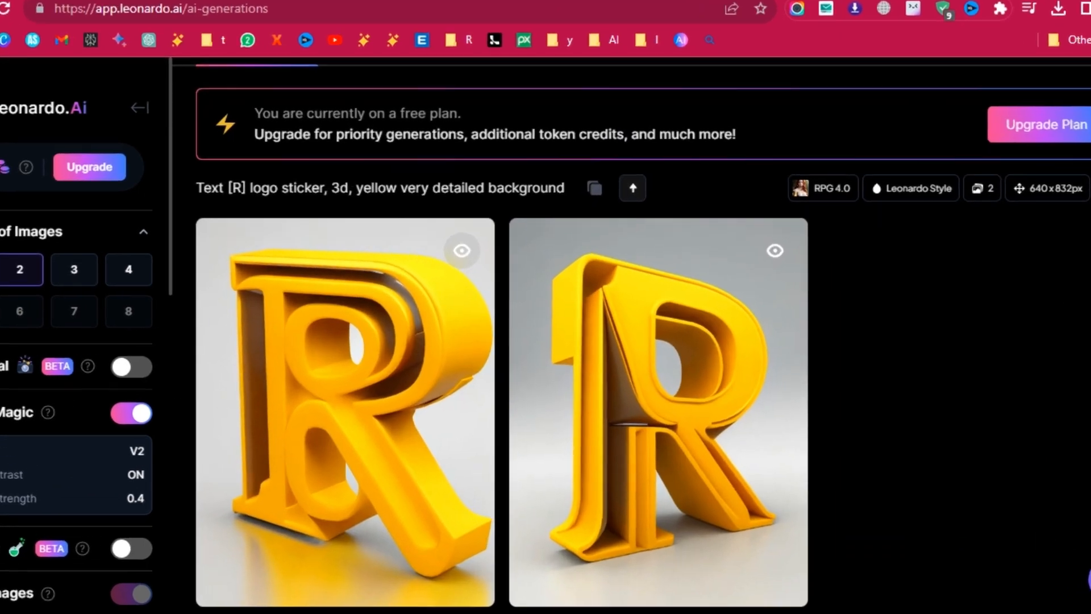
pyautogui.scroll(1, 660, 141)
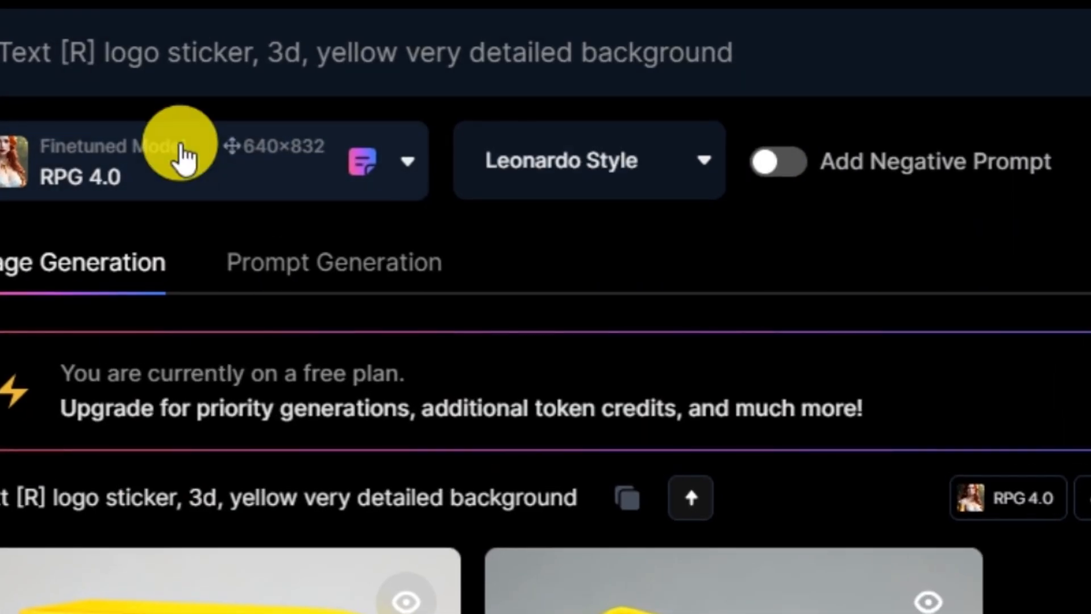
# Switch the model to Stable Diffusion 1.5 and change the prompt to "Text [R] logo , colorful background, very detailed background"
pyautogui.click(183, 159)
pyautogui.click(316, 453)
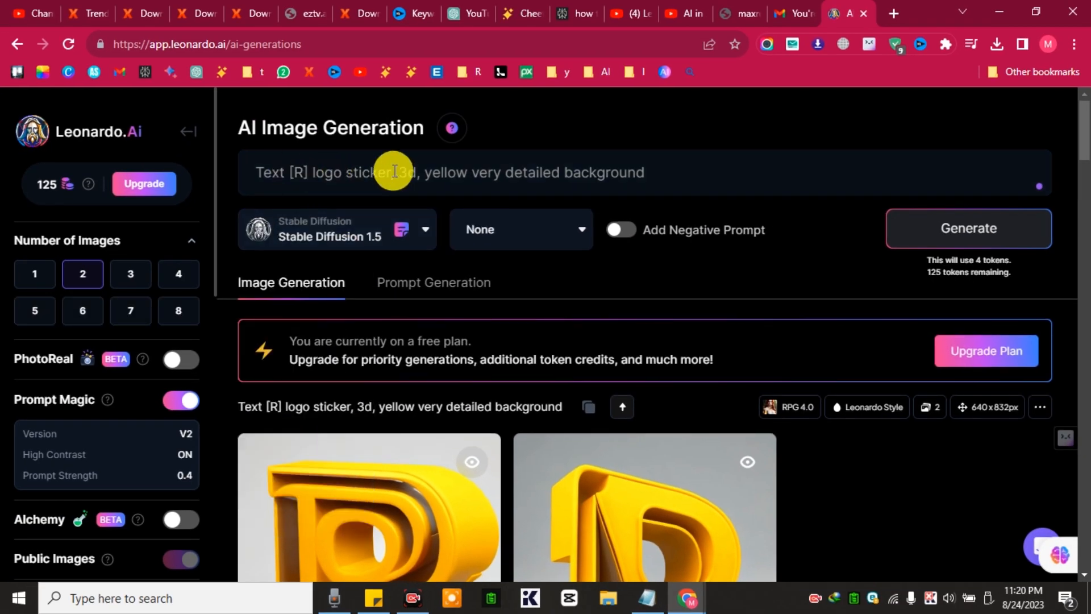
pyautogui.moveTo(388, 172); pyautogui.dragTo(343, 172)
pyautogui.press('BackSpace')
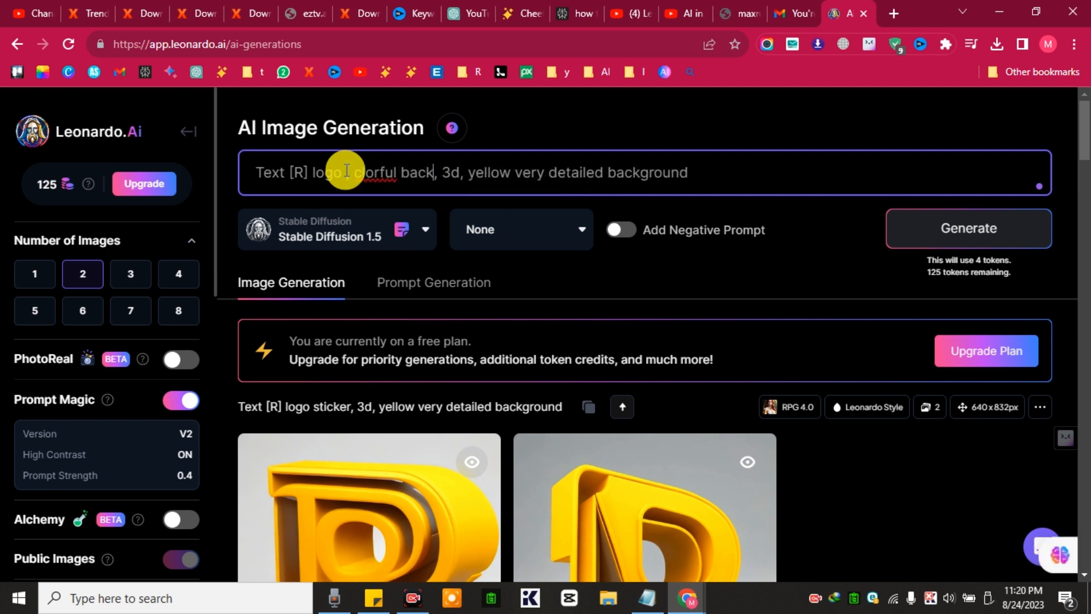
pyautogui.rightClick(376, 169)
pyautogui.click(409, 188)
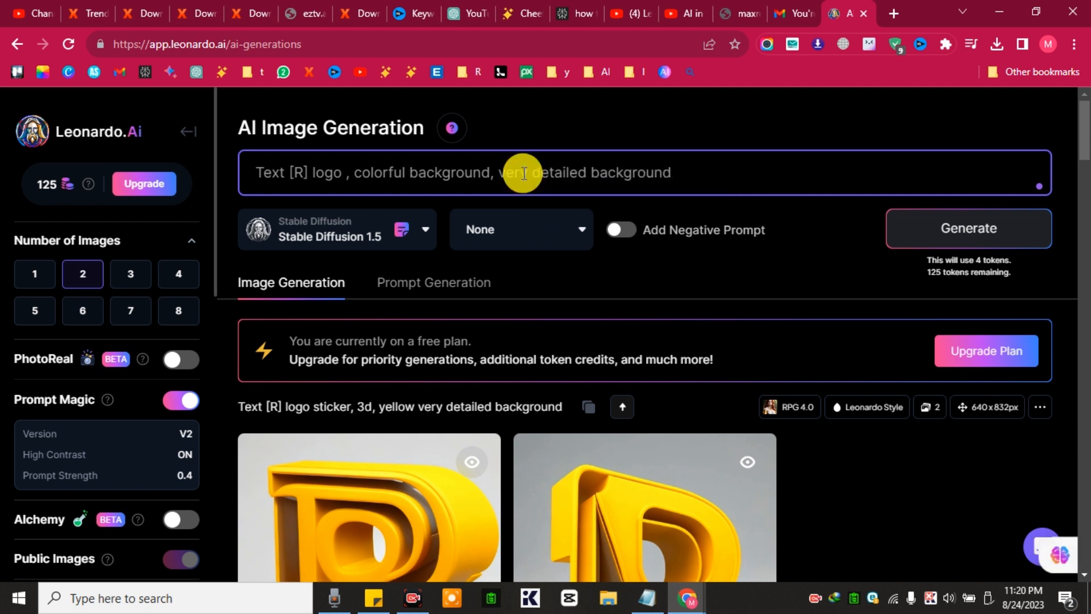
# Generate the letter R logo with the colorful background and inspect the resulting images
pyautogui.press('Return')
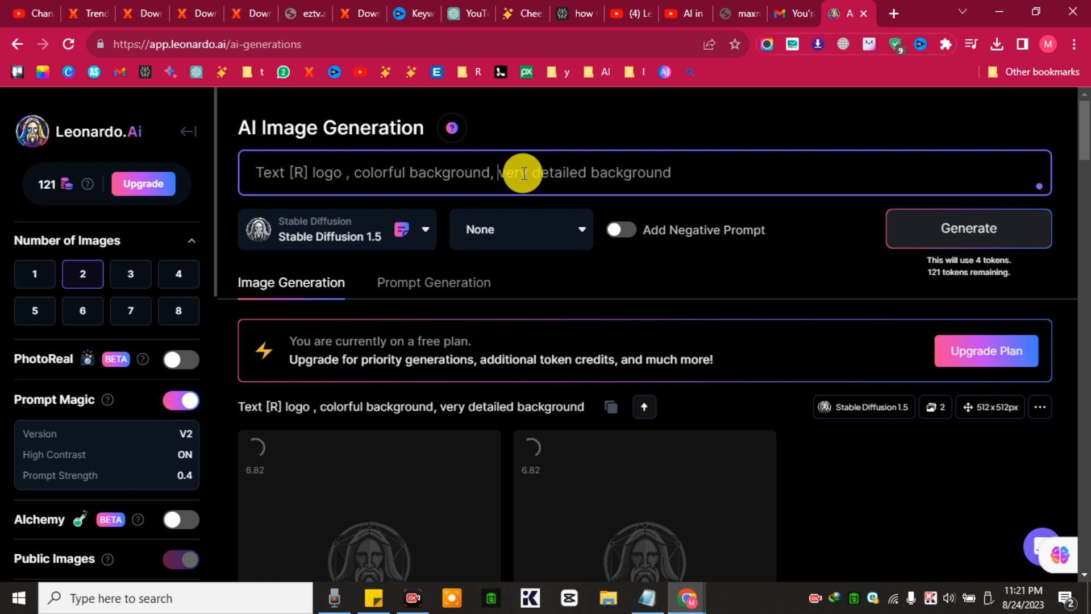
pyautogui.scroll(-4, 1083, 152)
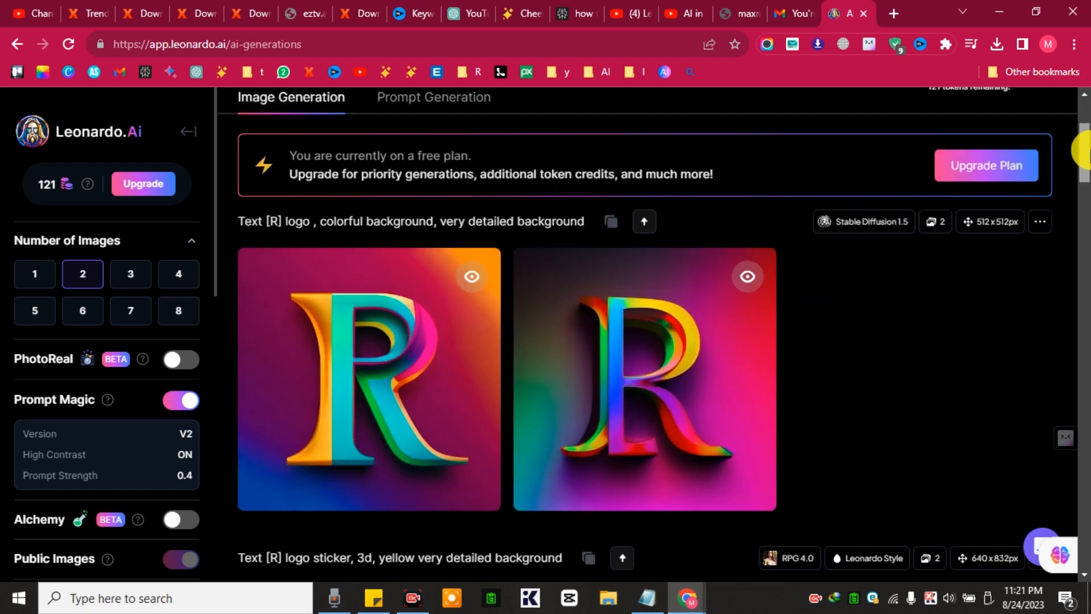
pyautogui.scroll(3, 1079, 237)
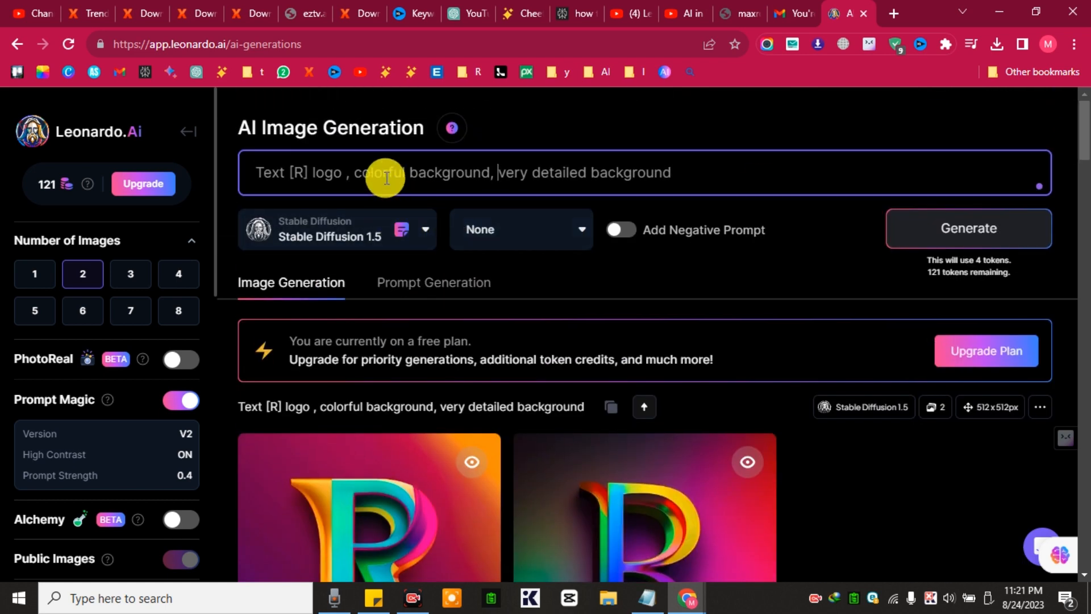
pyautogui.scroll(-3, 1084, 145)
pyautogui.scroll(3, 1084, 145)
# Replace the whole prompt with "clothing brand logo" and generate the images
pyautogui.tripleClick(428, 151)
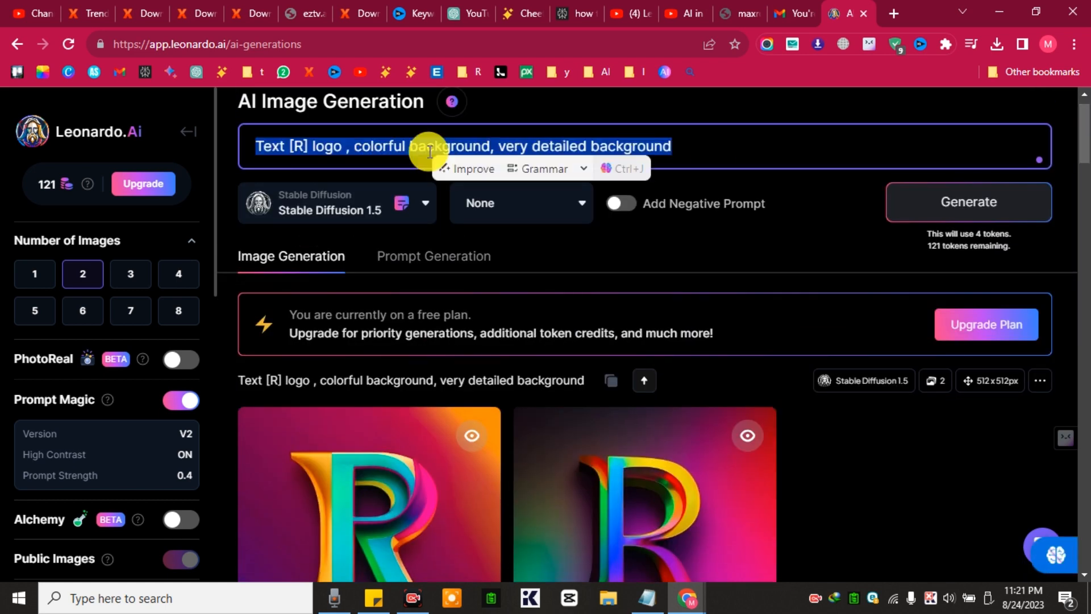
pyautogui.write('clothing brand')
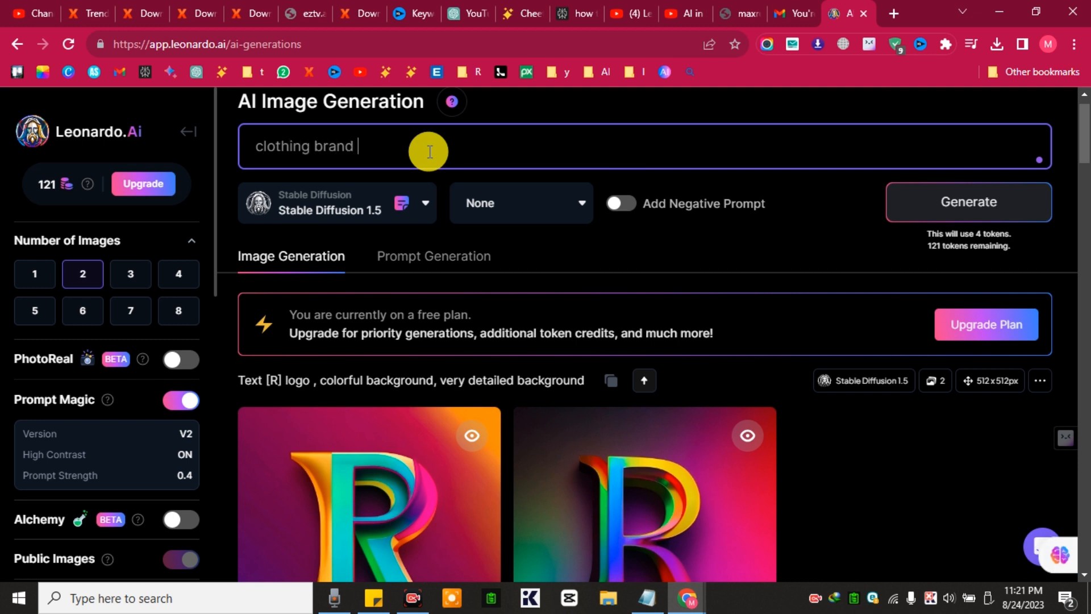
pyautogui.write(' logo')
pyautogui.press('Return')
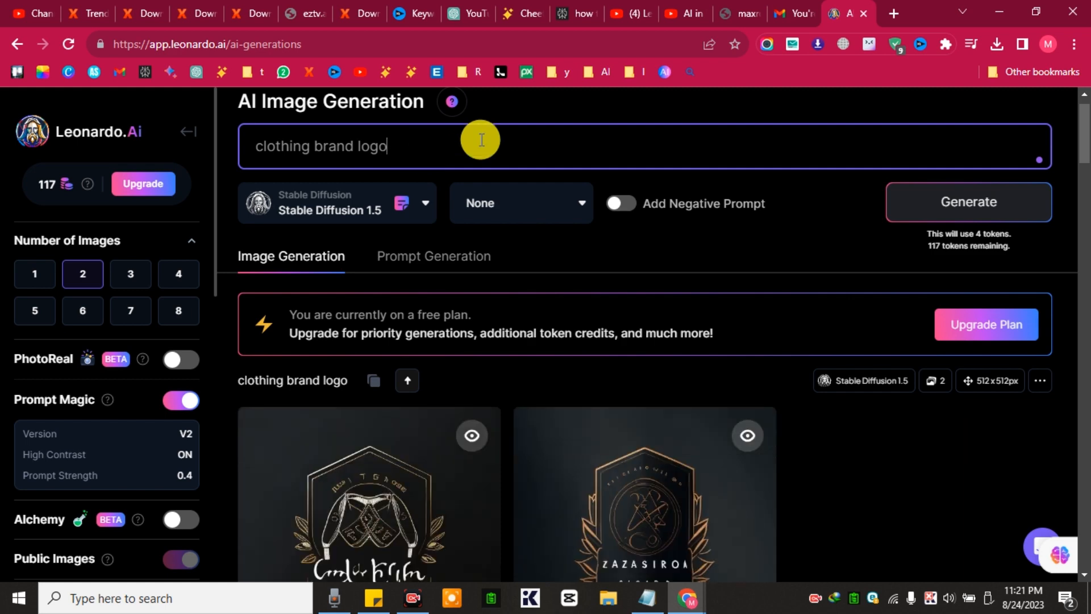
# View the first clothing brand logo enlarged, then close it and return to the prompt area
pyautogui.scroll(-2, 1084, 147)
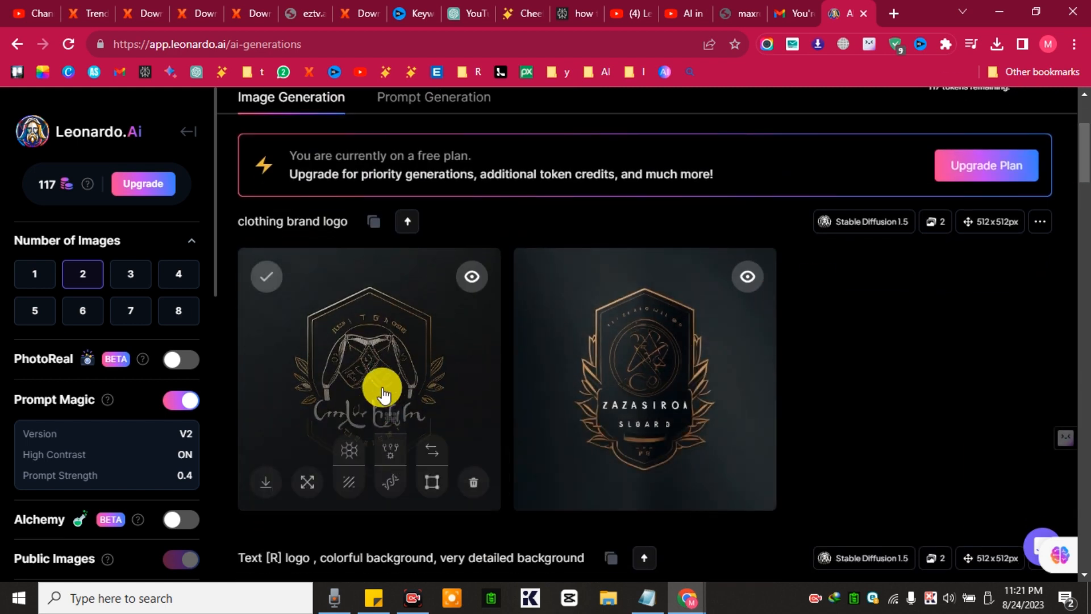
pyautogui.click(382, 391)
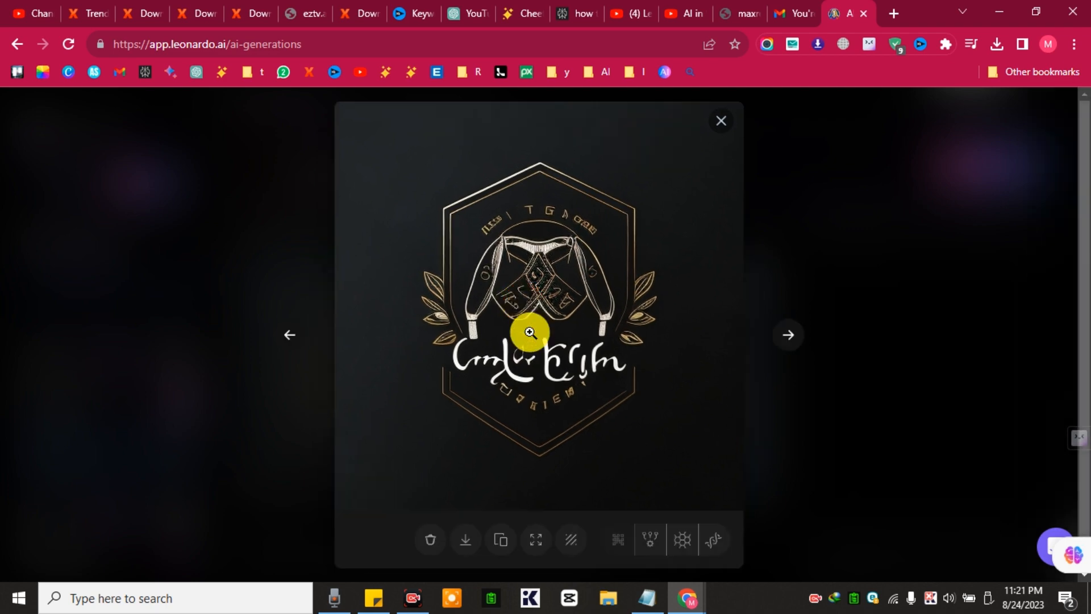
pyautogui.click(719, 135)
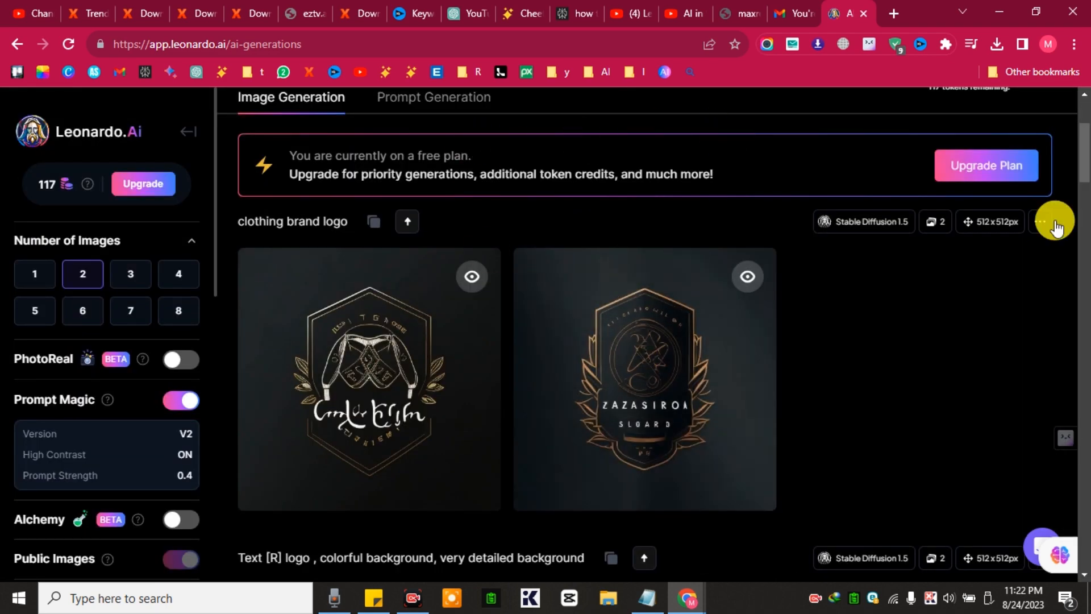
pyautogui.scroll(5, 1082, 122)
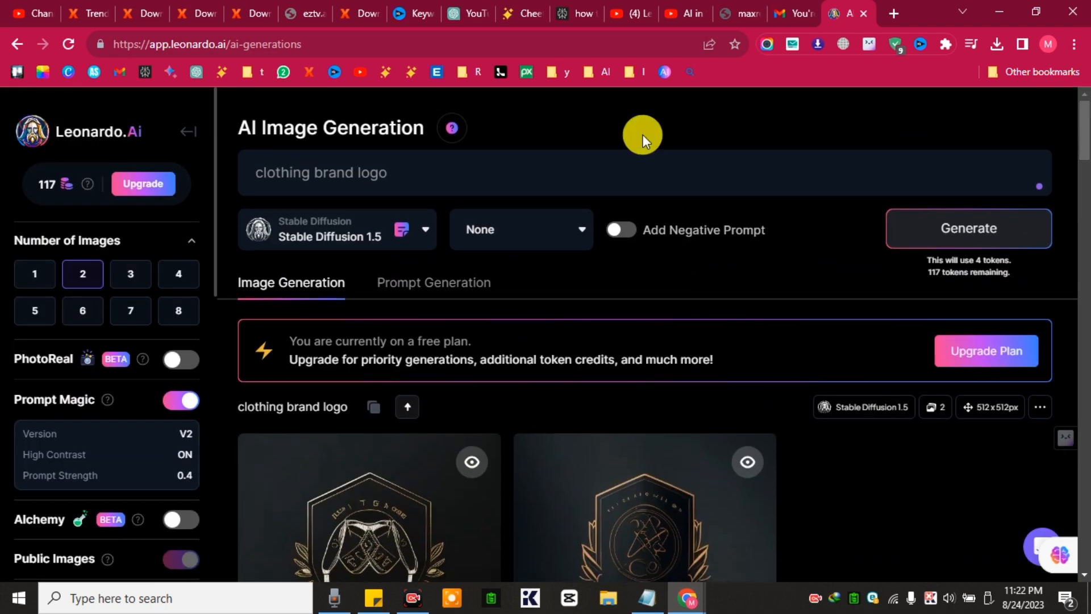